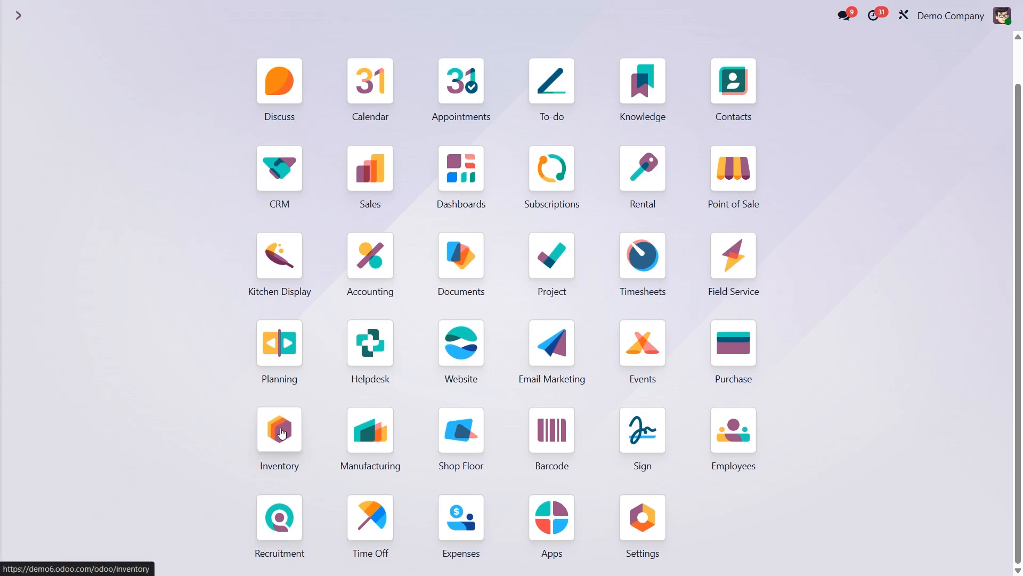
- Review the Inventory settings for Packages, Batch, Wave & Cluster Transfers, Storage Locations and Multi-Step Routes
{"action": "left_click", "coordinate": [280, 429]}
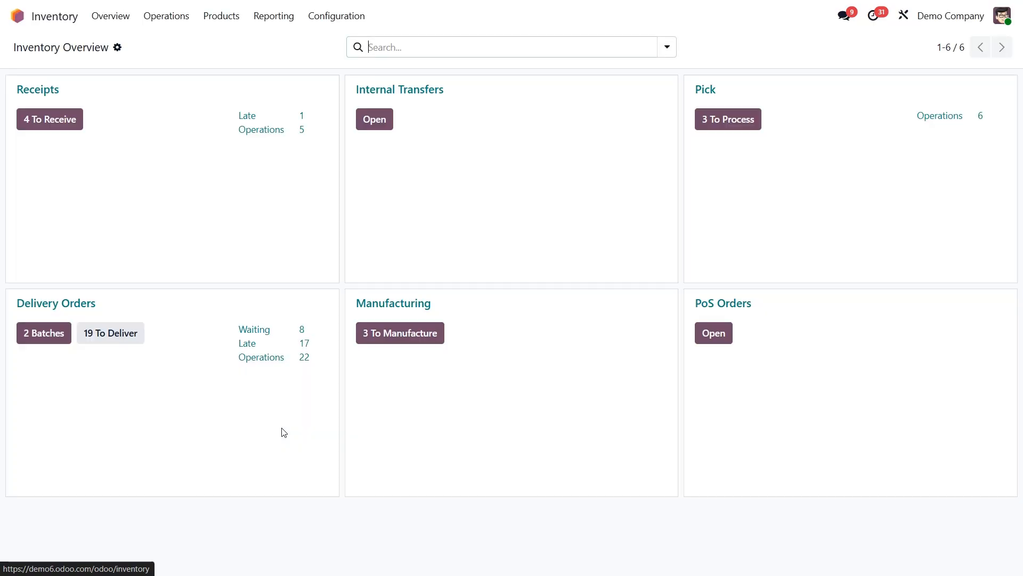
{"action": "left_click", "coordinate": [334, 17]}
{"action": "left_click", "coordinate": [333, 39]}
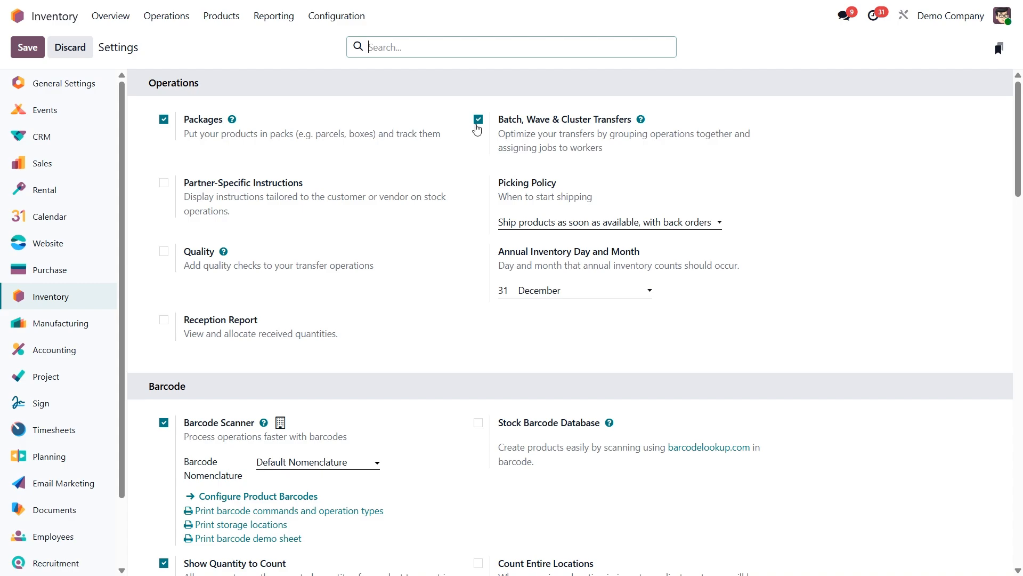
{"action": "scroll", "coordinate": [249, 238], "scroll_direction": "down", "scroll_amount": 20}
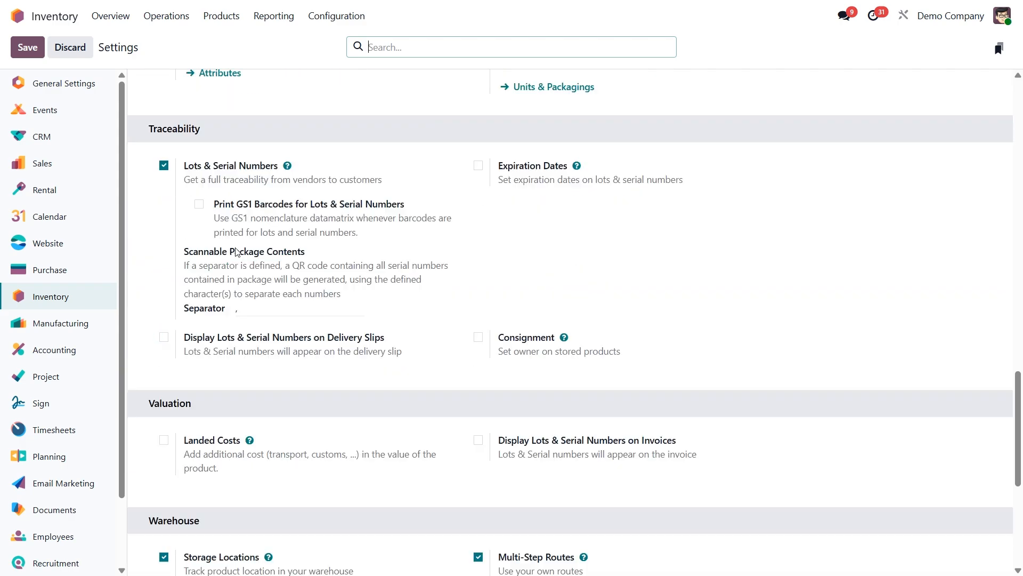
{"action": "scroll", "coordinate": [221, 249], "scroll_direction": "down", "scroll_amount": 1}
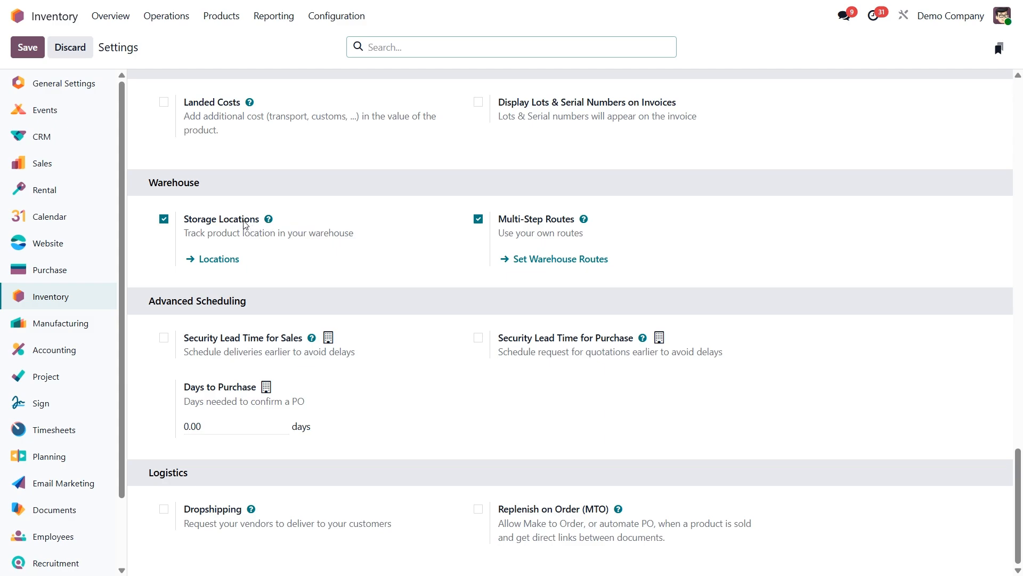
{"action": "mouse_move", "coordinate": [240, 223]}
{"action": "mouse_move", "coordinate": [538, 228]}
- Open the YourCompany warehouse record and check its incoming and outgoing shipment configuration
{"action": "left_click", "coordinate": [337, 16]}
{"action": "left_click", "coordinate": [348, 83]}
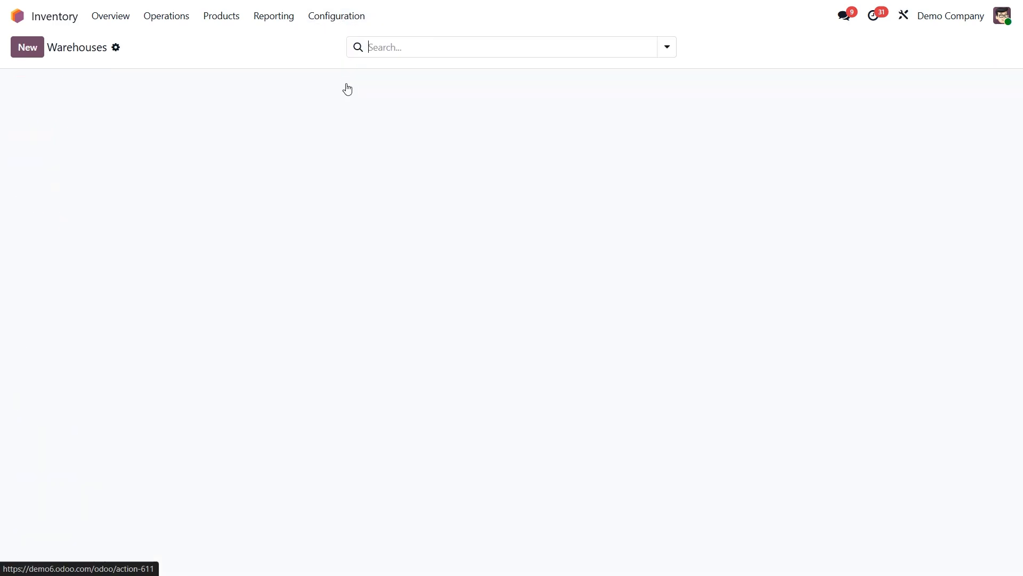
{"action": "left_click", "coordinate": [241, 107]}
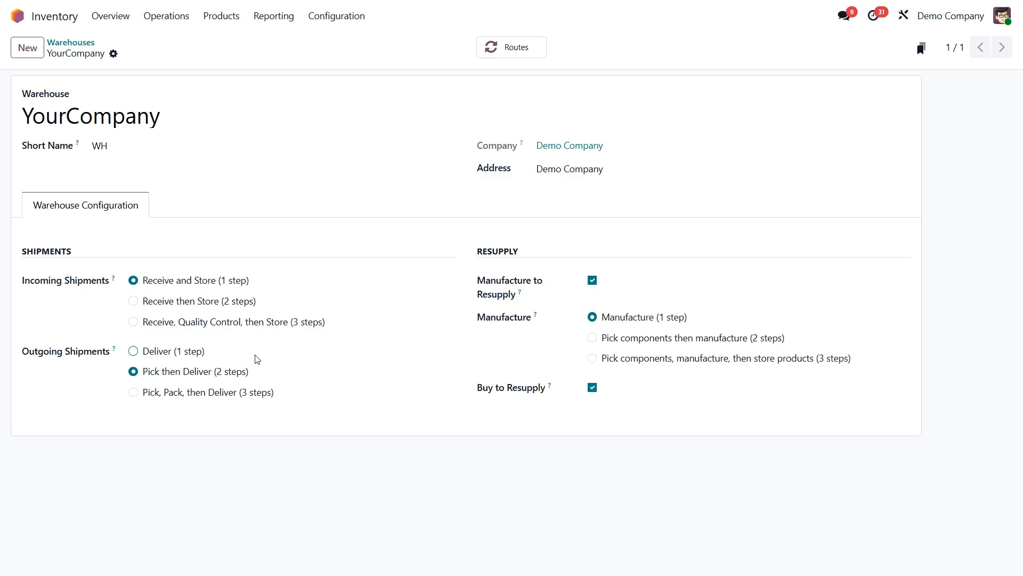
- Open the CLUSTER-PACK-3 package record from the list of packages and check its package use
{"action": "left_click", "coordinate": [228, 19]}
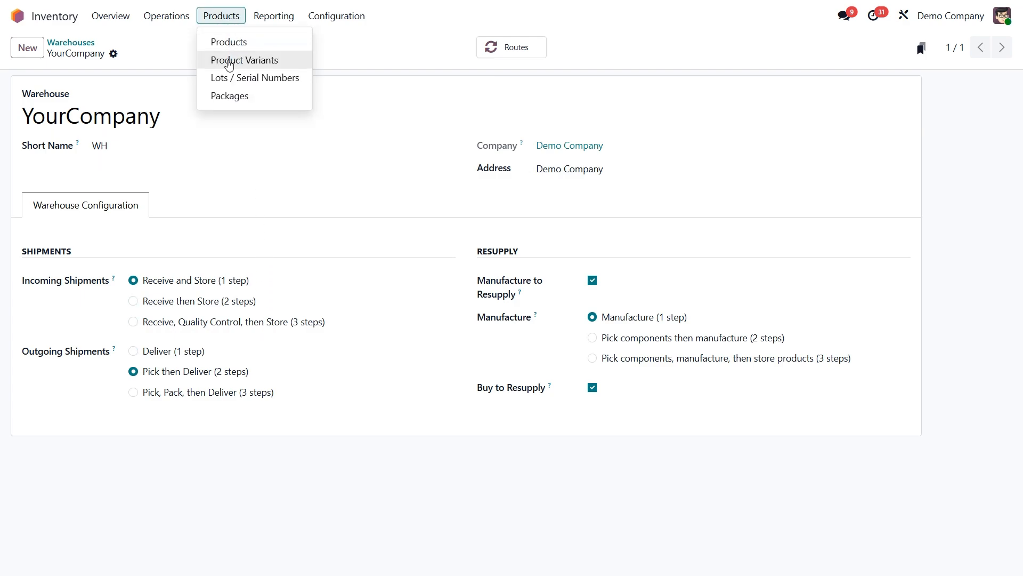
{"action": "left_click", "coordinate": [229, 95]}
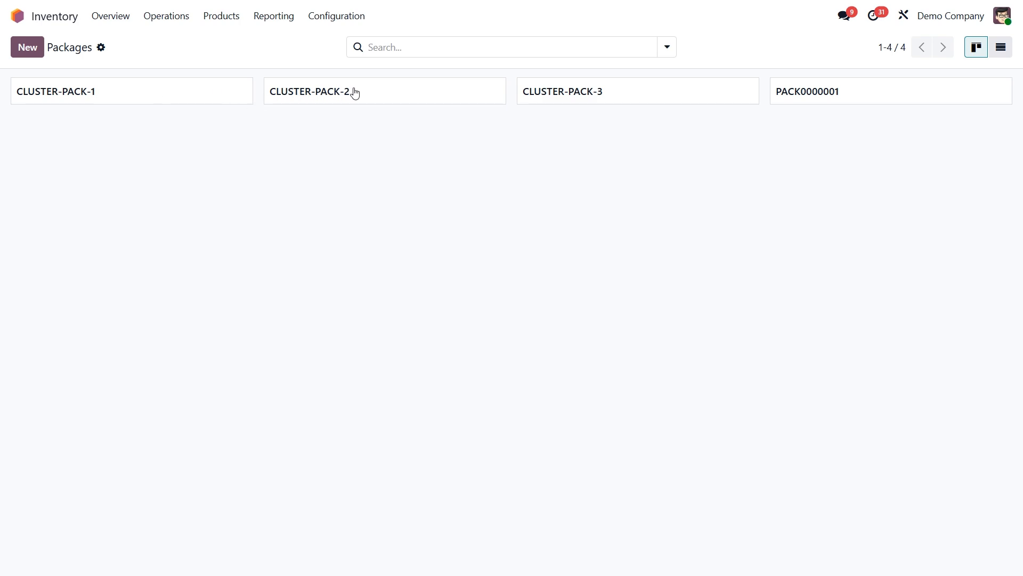
{"action": "left_click", "coordinate": [545, 94]}
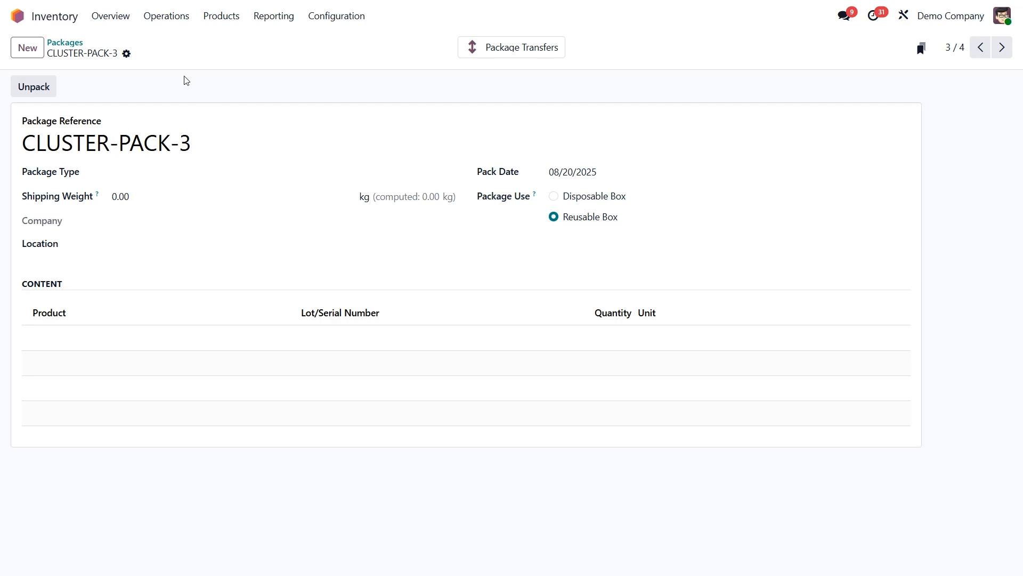
- Add all the transfers in the Pick operation to a new batch transfer with a responsible user assigned
{"action": "left_click", "coordinate": [110, 21]}
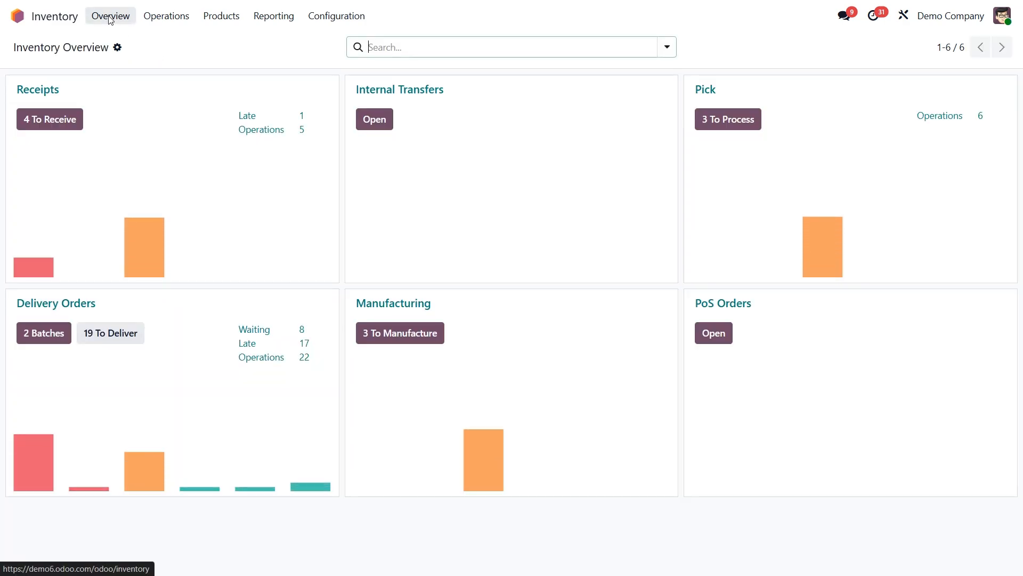
{"action": "left_click", "coordinate": [710, 94]}
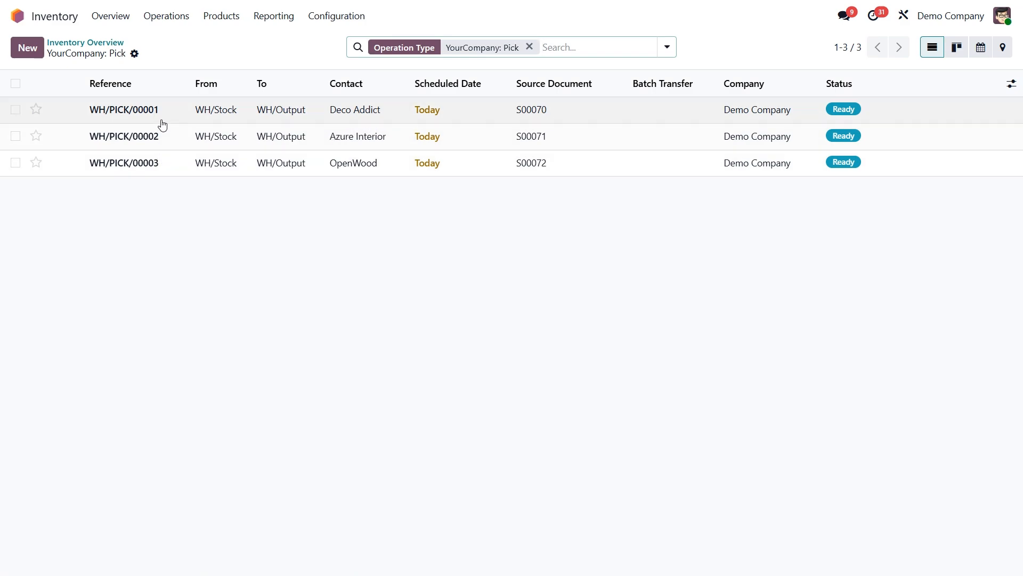
{"action": "left_click", "coordinate": [16, 84]}
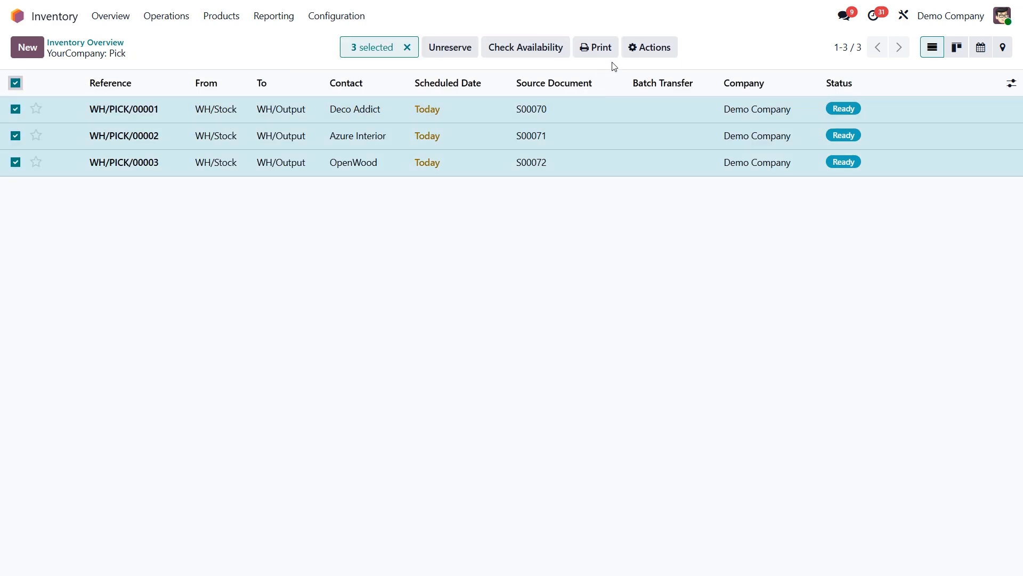
{"action": "left_click", "coordinate": [650, 47]}
{"action": "left_click", "coordinate": [662, 178]}
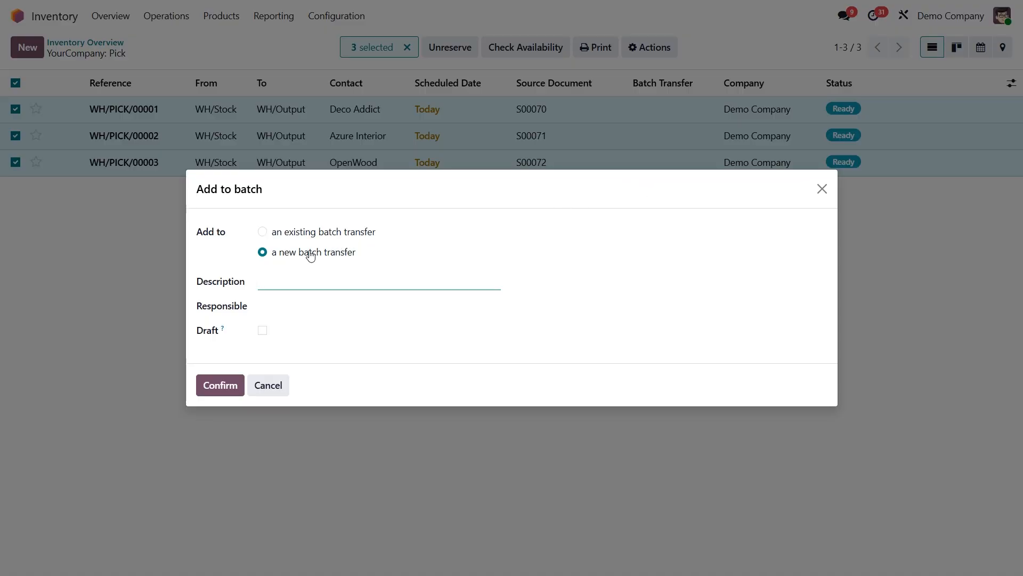
{"action": "left_click", "coordinate": [279, 307]}
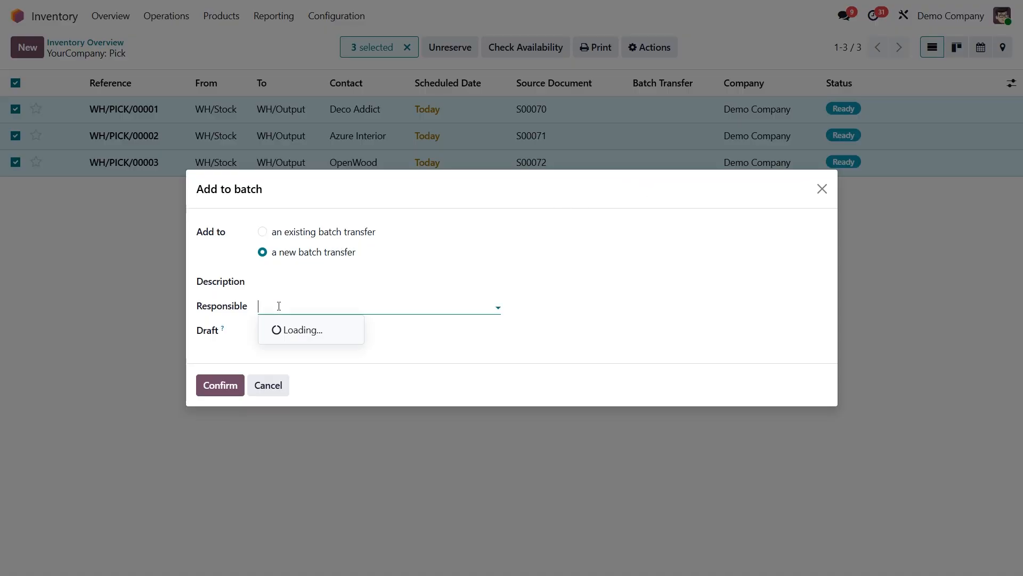
{"action": "left_click", "coordinate": [282, 328]}
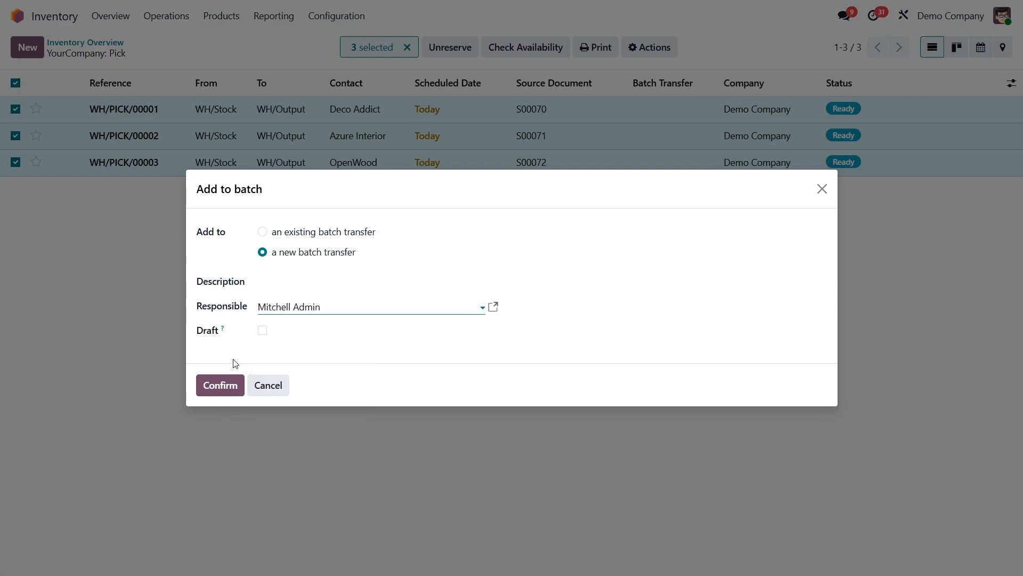
{"action": "left_click", "coordinate": [222, 385]}
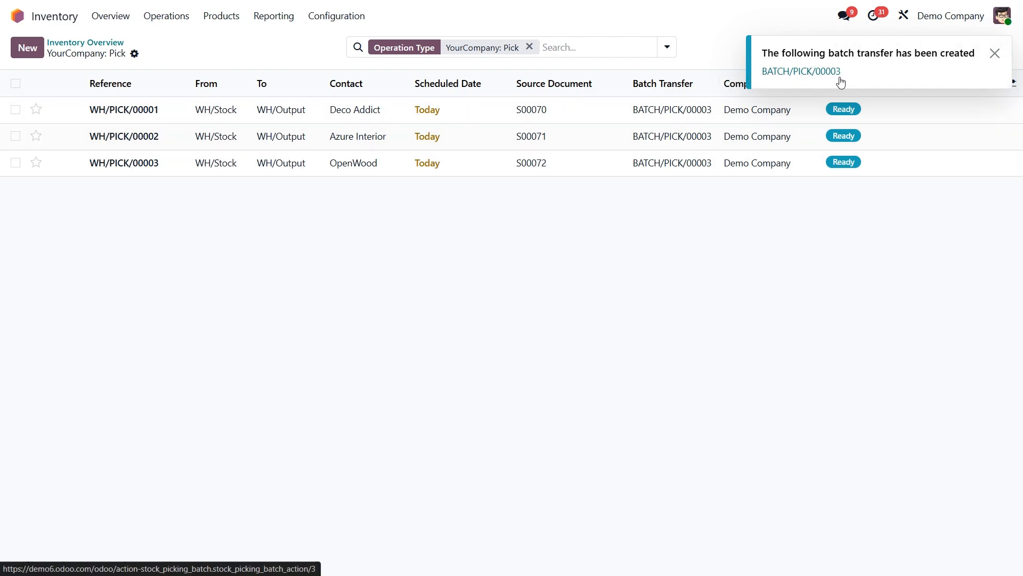
- Open the detailed operations of the batch transfer BATCH/PICK/00003
{"action": "left_click", "coordinate": [178, 18]}
{"action": "left_click", "coordinate": [192, 153]}
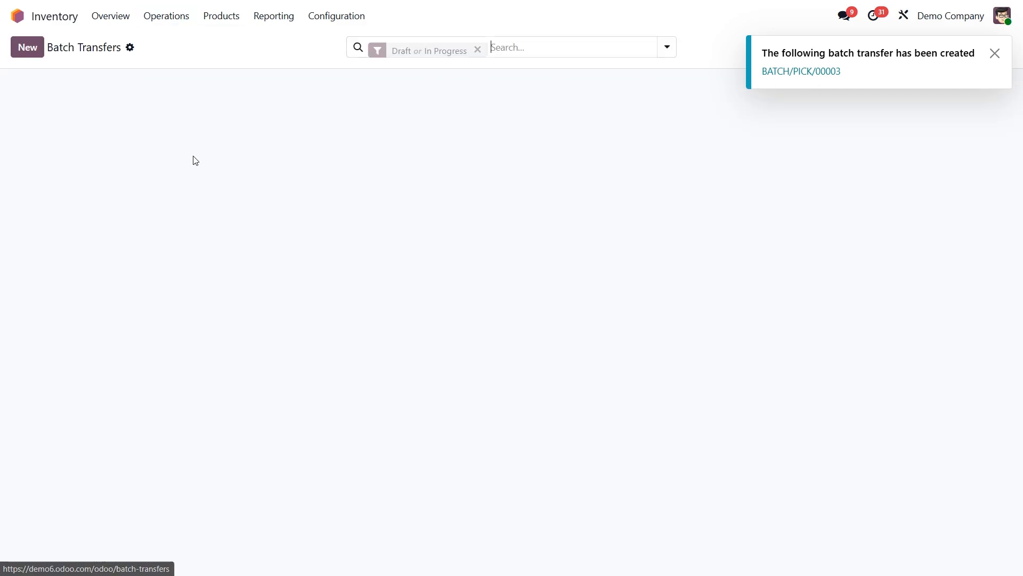
{"action": "left_click", "coordinate": [238, 109]}
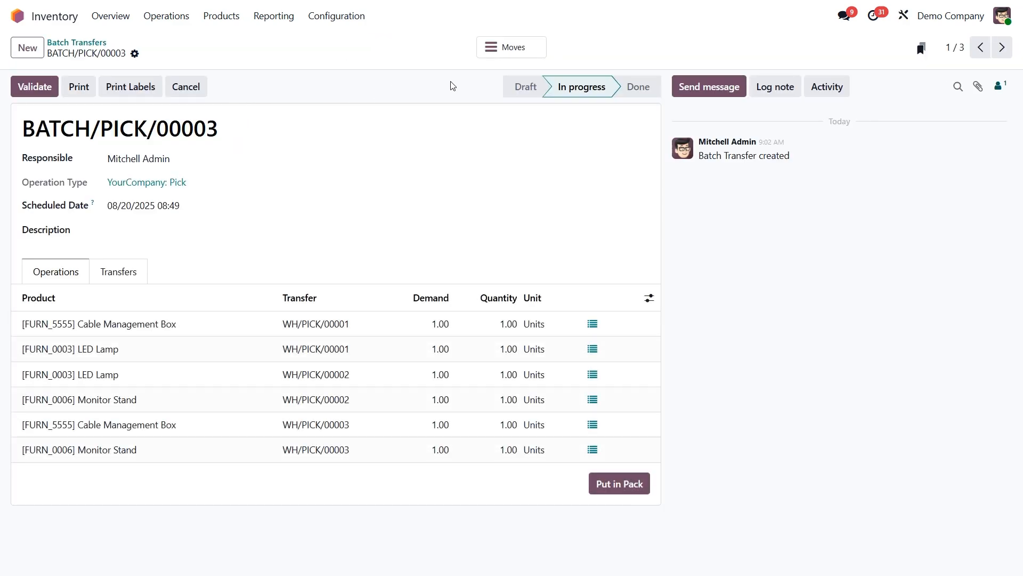
{"action": "left_click", "coordinate": [506, 47]}
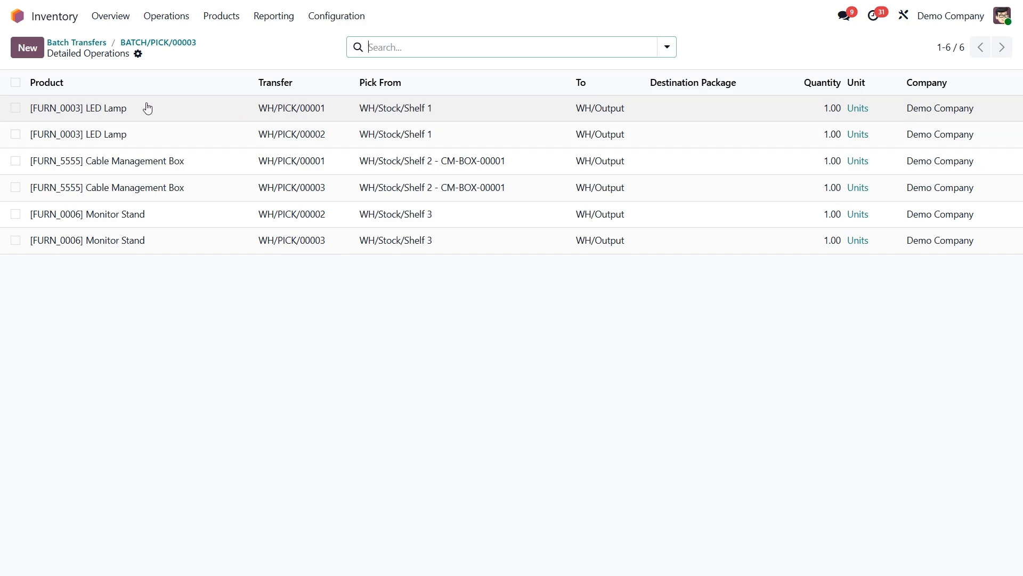
- Set the LED Lamp lines' destination packages to CLUSTER-PACK-1 for WH/PICK/00001 and CLUSTER-PACK-2 for WH/PICK/00002
{"action": "left_click", "coordinate": [711, 105]}
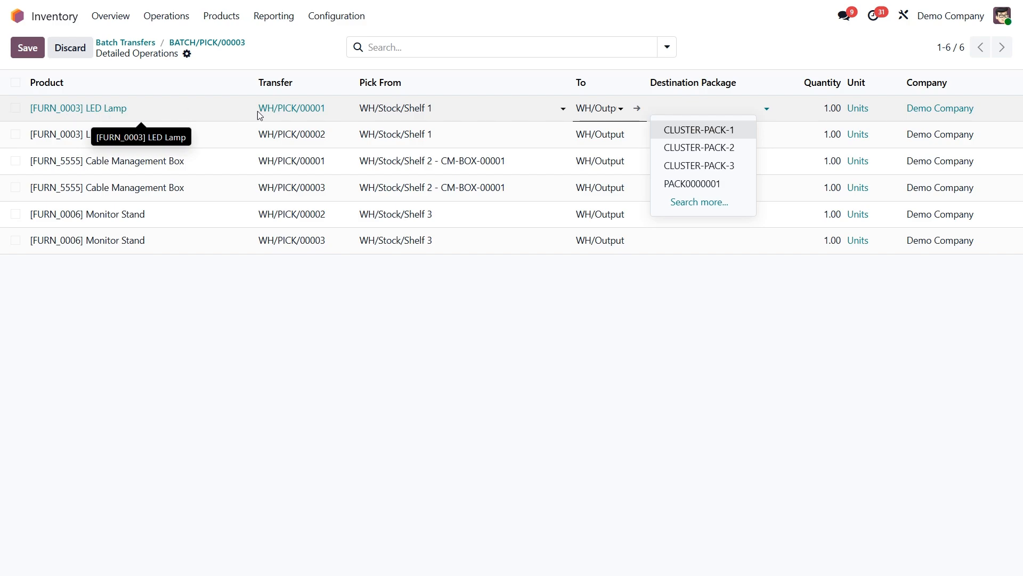
{"action": "left_click", "coordinate": [707, 131]}
{"action": "left_click", "coordinate": [706, 136]}
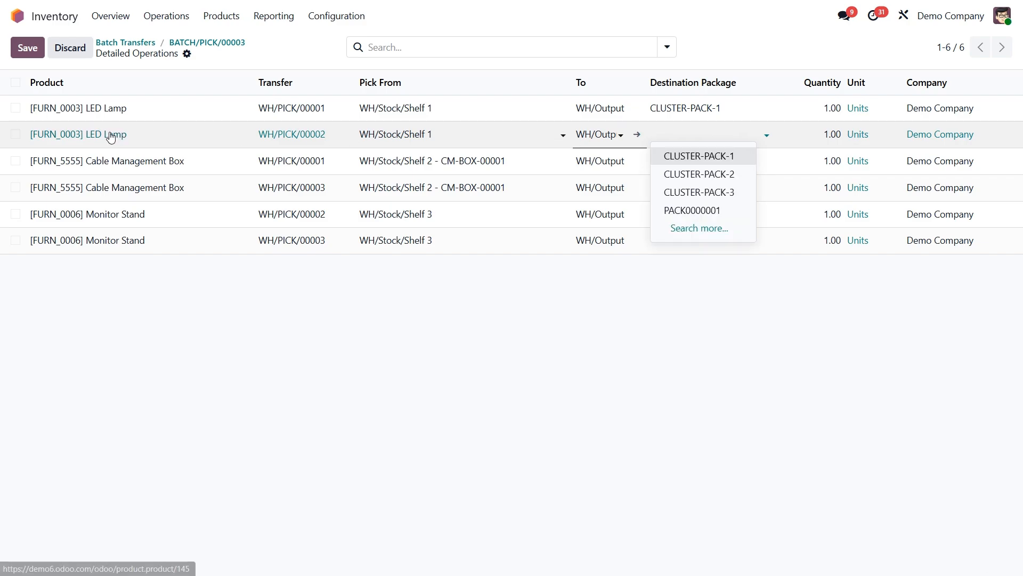
{"action": "left_click", "coordinate": [691, 176]}
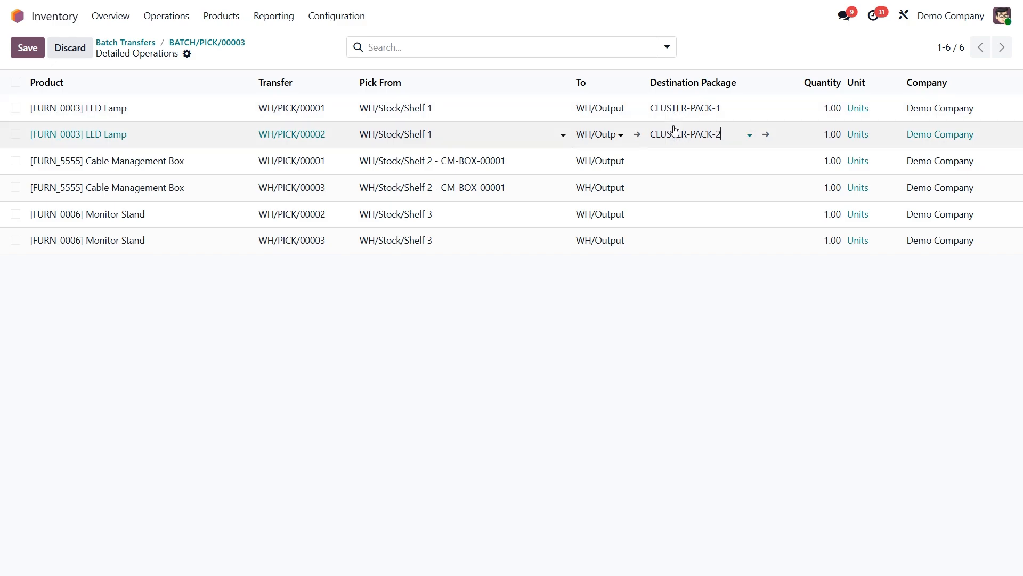
- Set the Cable Management Box lines' destination packages to CLUSTER-PACK-1 for WH/PICK/00001 and CLUSTER-PACK-3 for WH/PICK/00003
{"action": "left_click", "coordinate": [690, 163]}
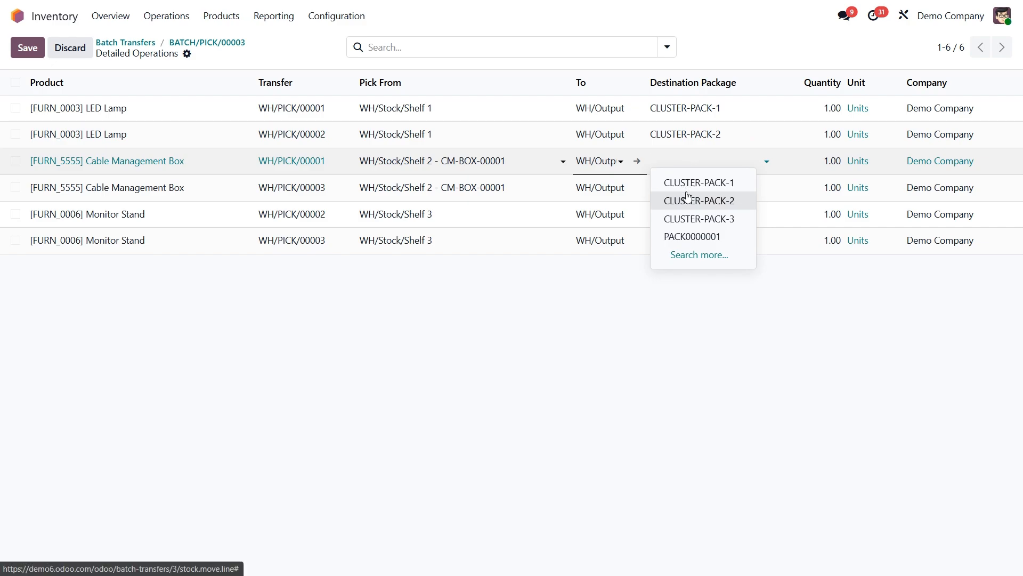
{"action": "left_click", "coordinate": [688, 187]}
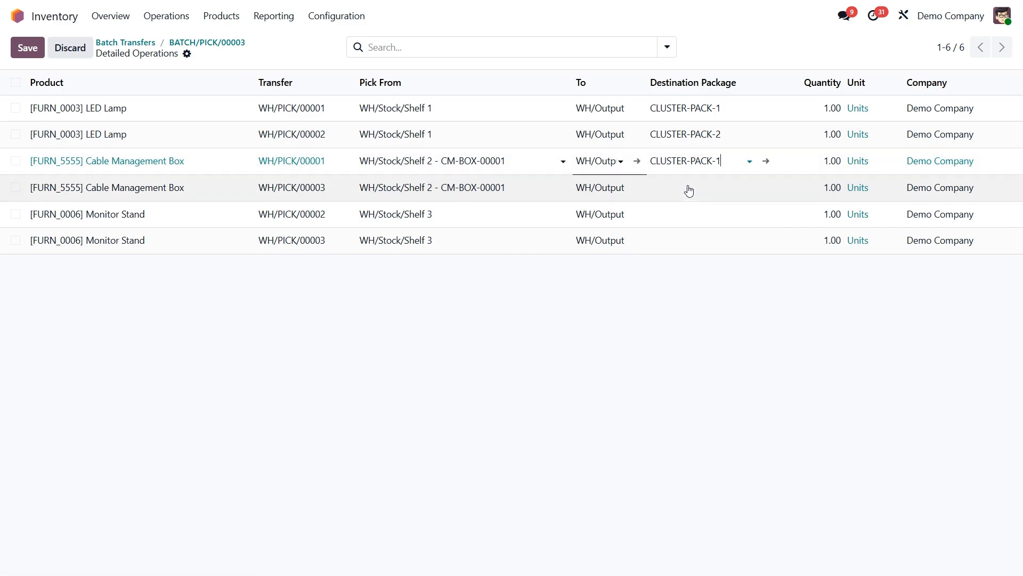
{"action": "left_click", "coordinate": [690, 191]}
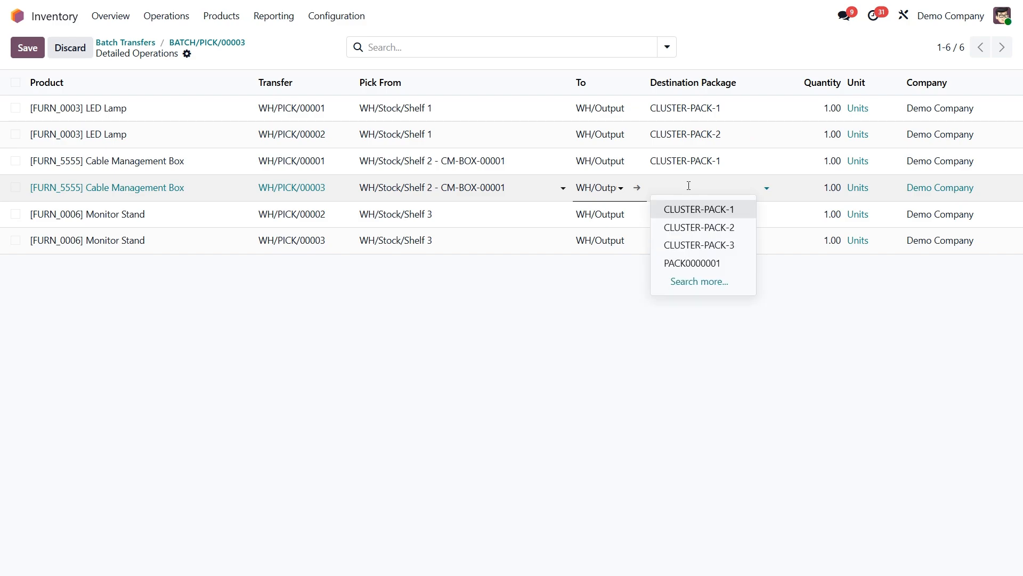
{"action": "left_click", "coordinate": [696, 247]}
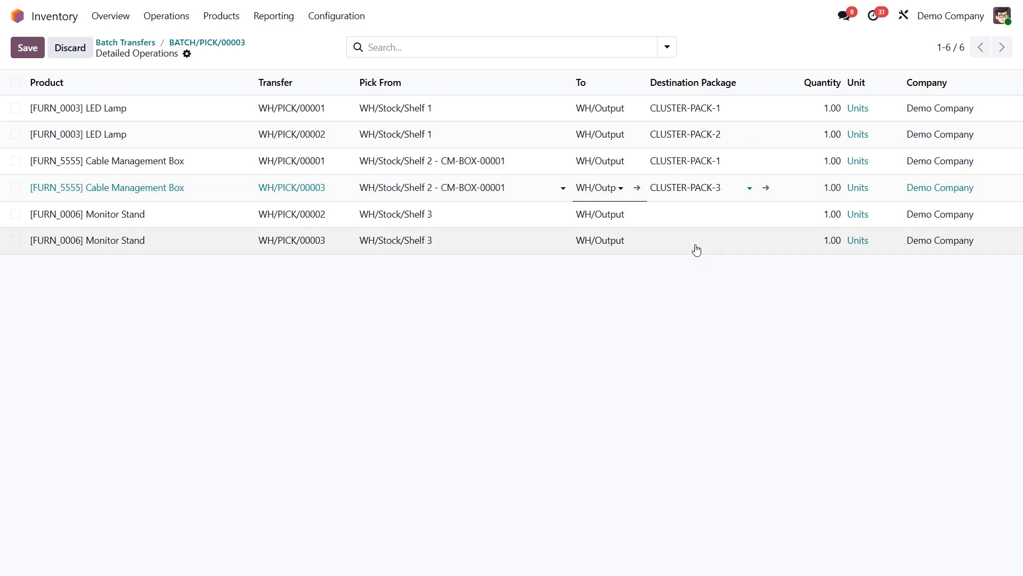
- Set the Monitor Stand lines' destination packages to CLUSTER-PACK-2 for WH/PICK/00002 and CLUSTER-PACK-3 for WH/PICK/00003, and save the lines
{"action": "left_click", "coordinate": [686, 216]}
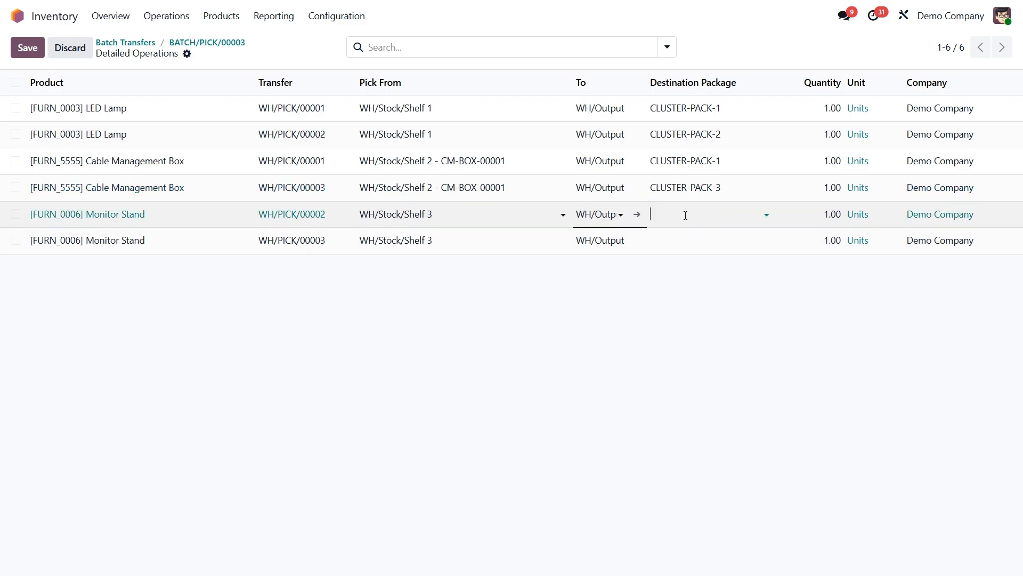
{"action": "left_click", "coordinate": [685, 216]}
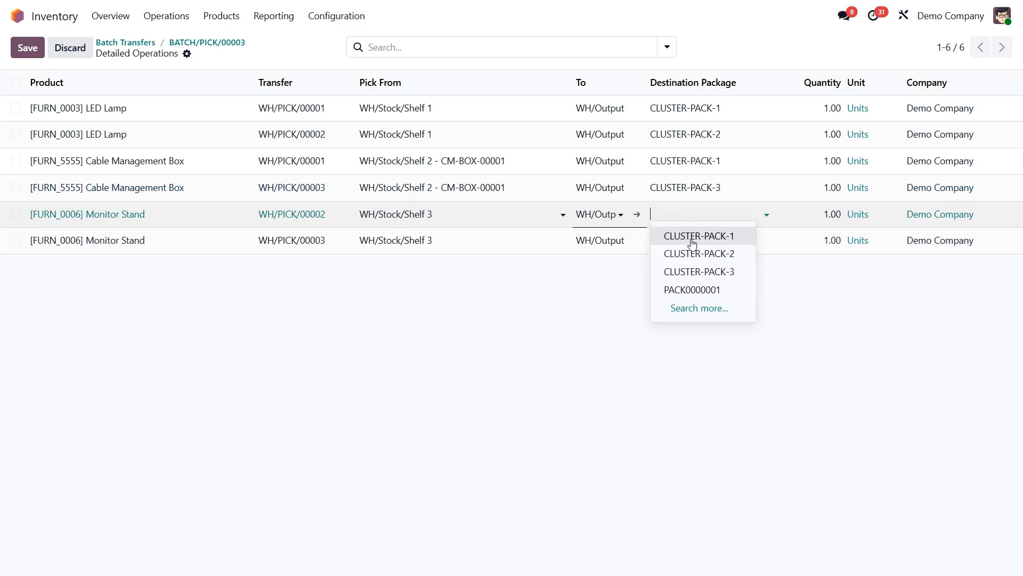
{"action": "left_click", "coordinate": [700, 255]}
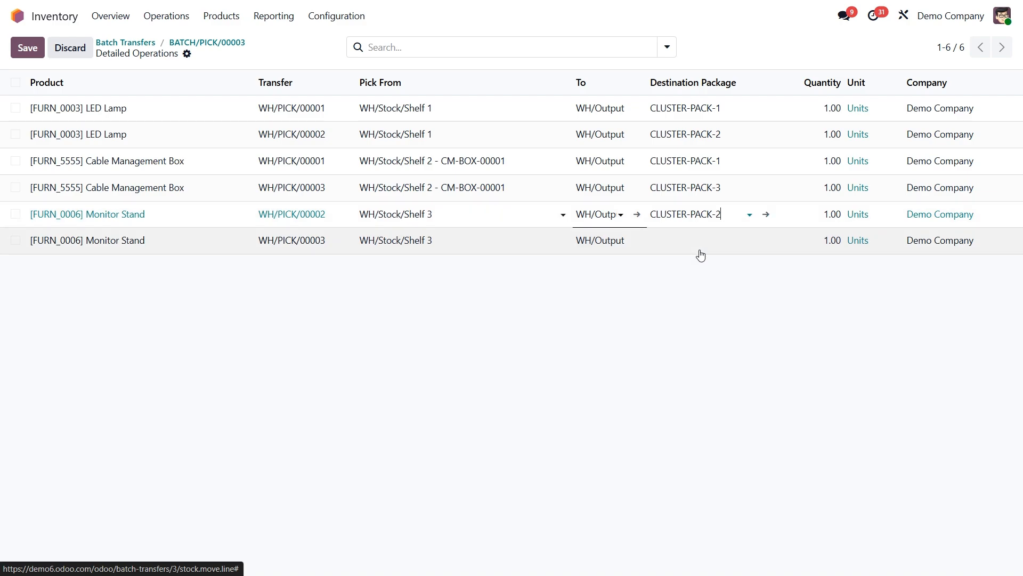
{"action": "left_click", "coordinate": [699, 246]}
{"action": "left_click", "coordinate": [698, 243]}
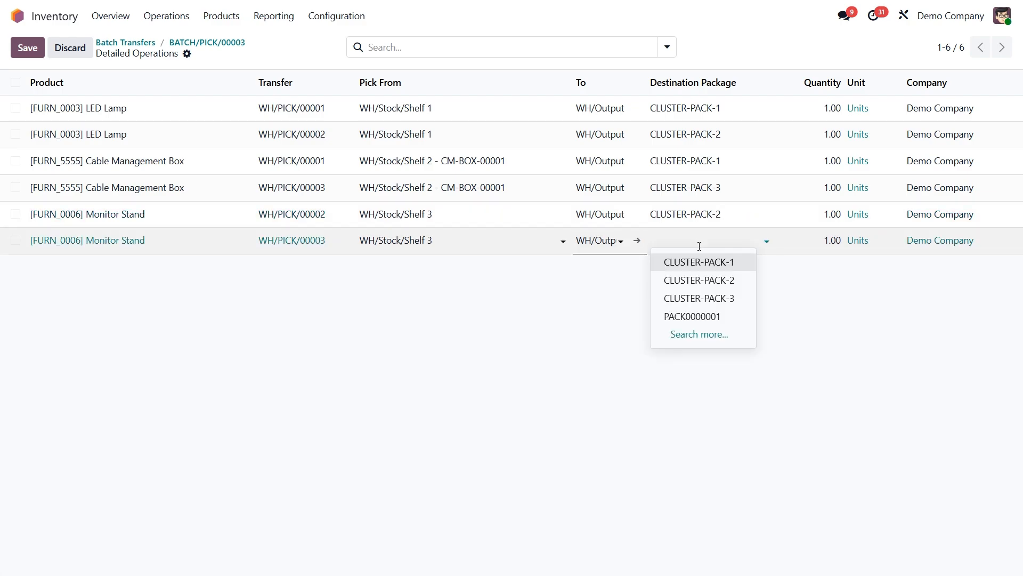
{"action": "left_click", "coordinate": [702, 299]}
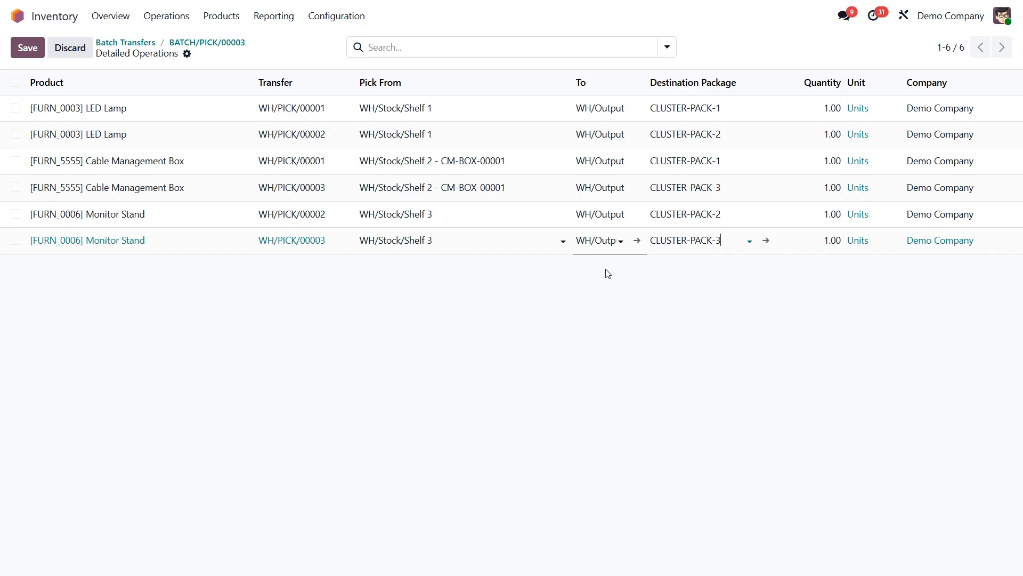
{"action": "left_click", "coordinate": [28, 47]}
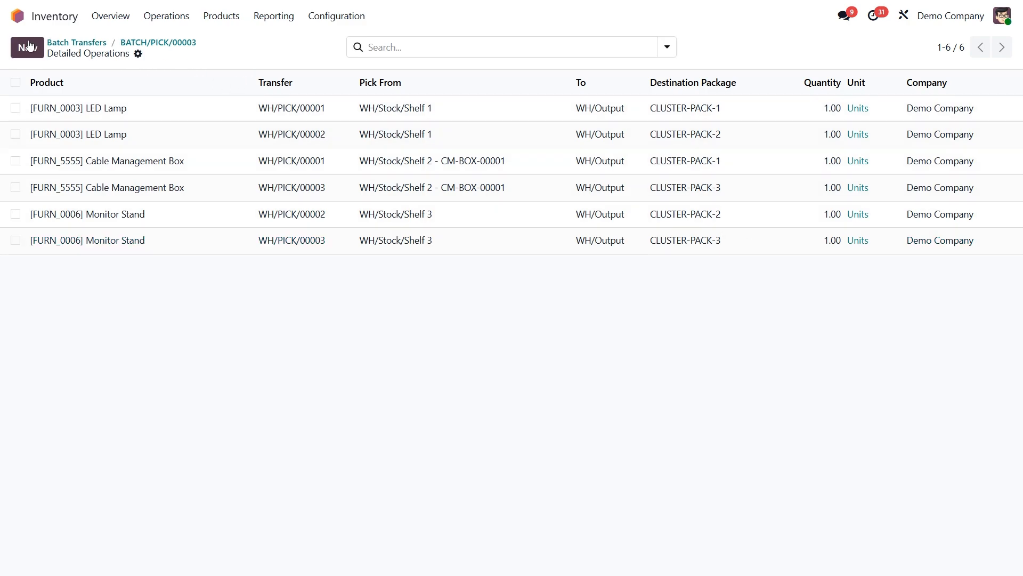
- Validate the batch transfer BATCH/PICK/00003 and return to the inventory overview
{"action": "left_click", "coordinate": [167, 44]}
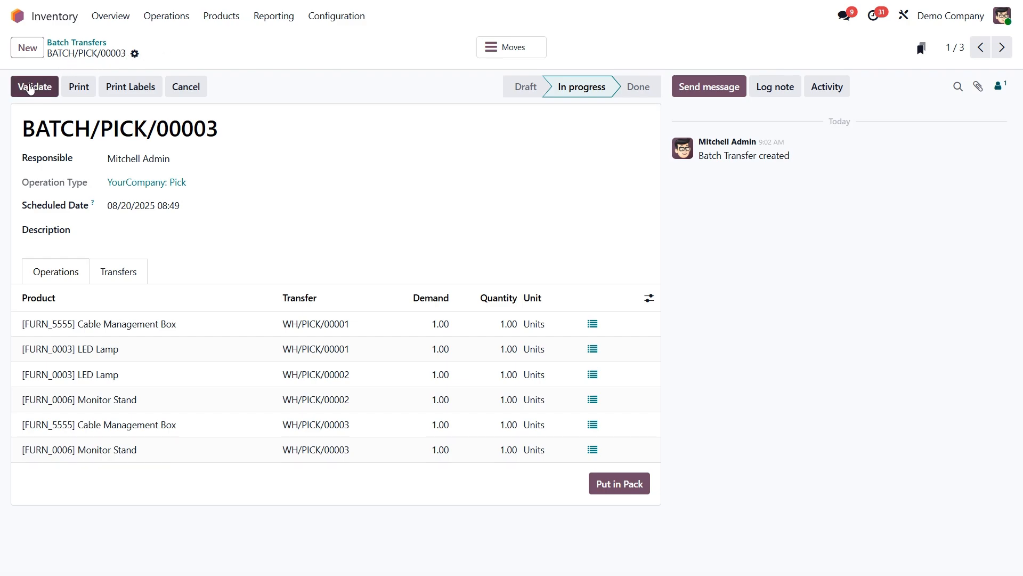
{"action": "left_click", "coordinate": [31, 87]}
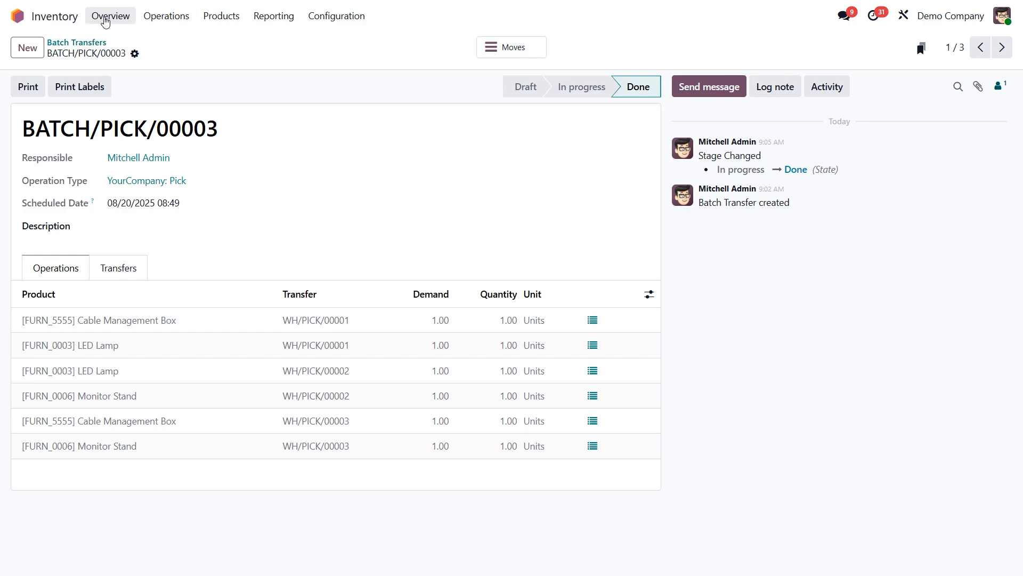
{"action": "left_click", "coordinate": [102, 18]}
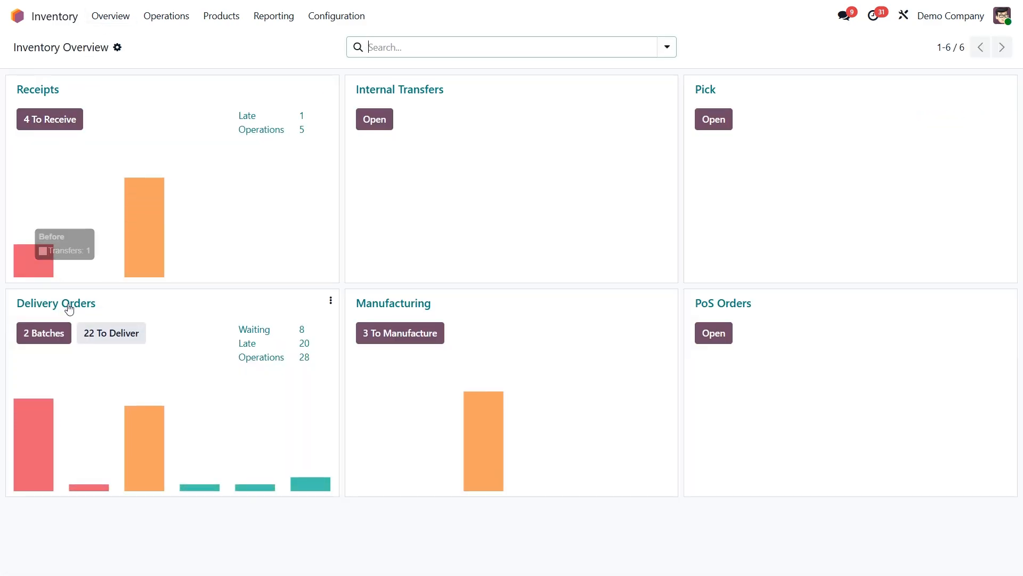
- Open ready delivery order WH/OUT/00035, inspect the Cable Management Box line's source and available destination packages, and discard the details
{"action": "left_click", "coordinate": [104, 334]}
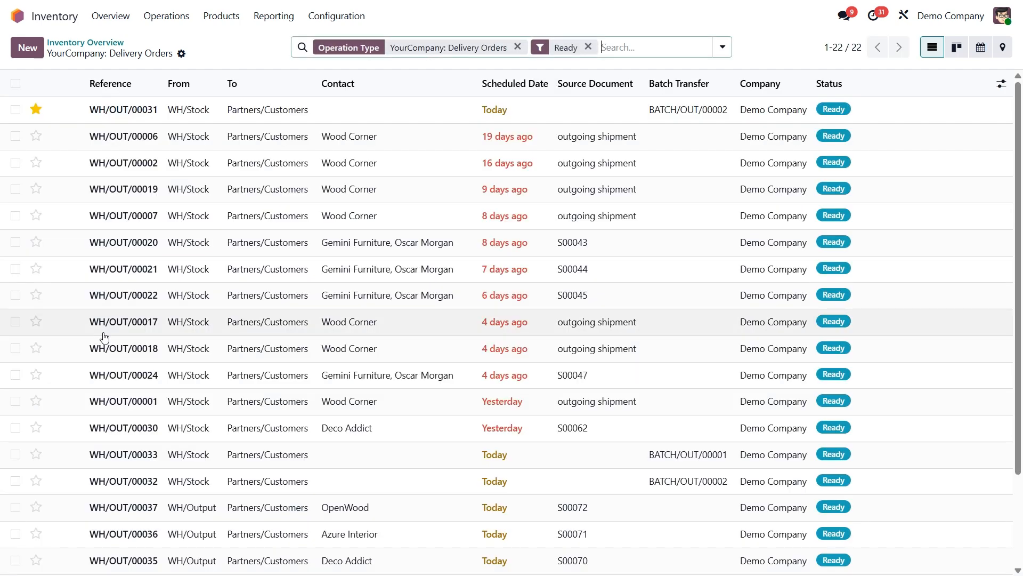
{"action": "left_click", "coordinate": [232, 560]}
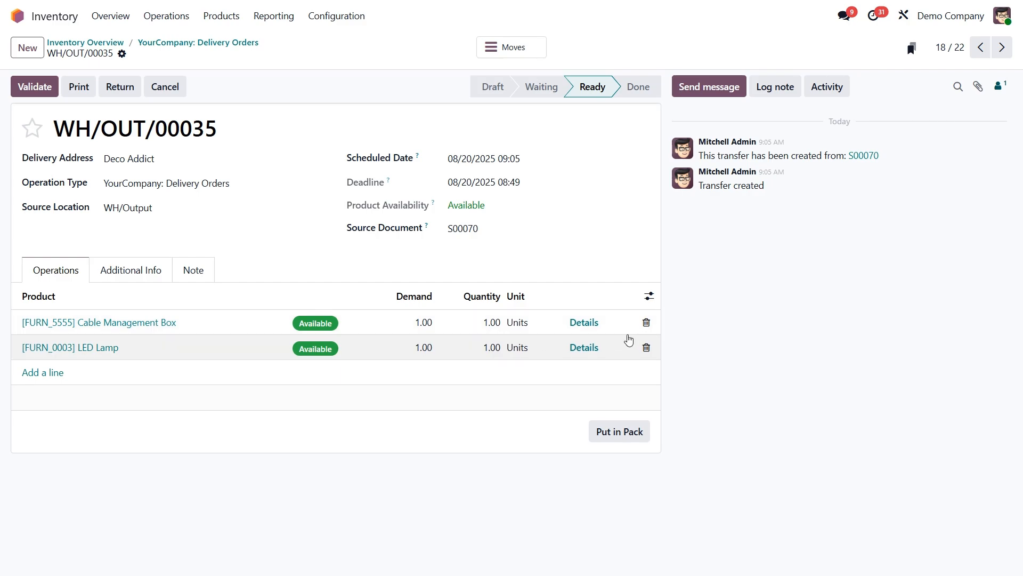
{"action": "left_click", "coordinate": [583, 323]}
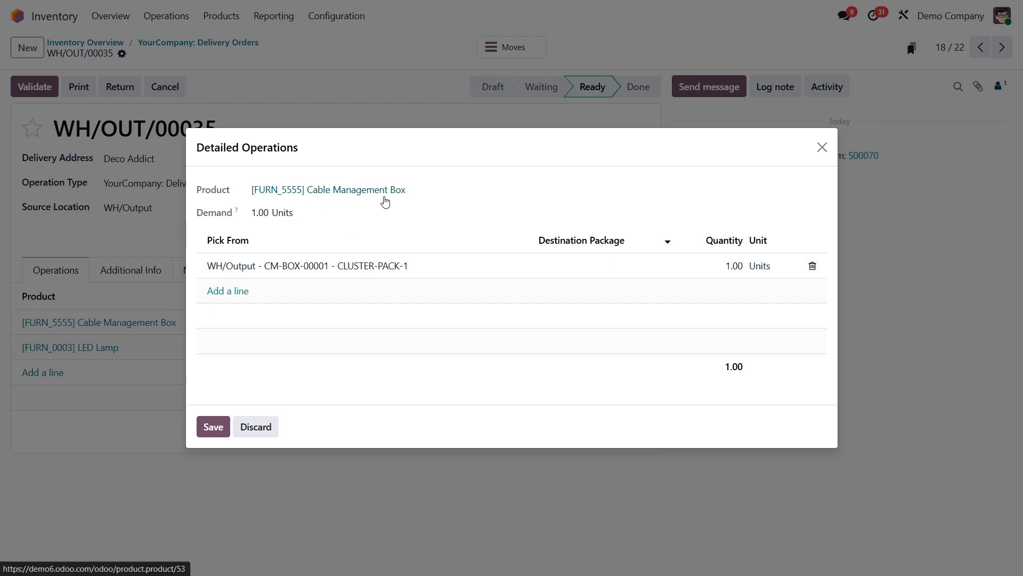
{"action": "left_click", "coordinate": [596, 266]}
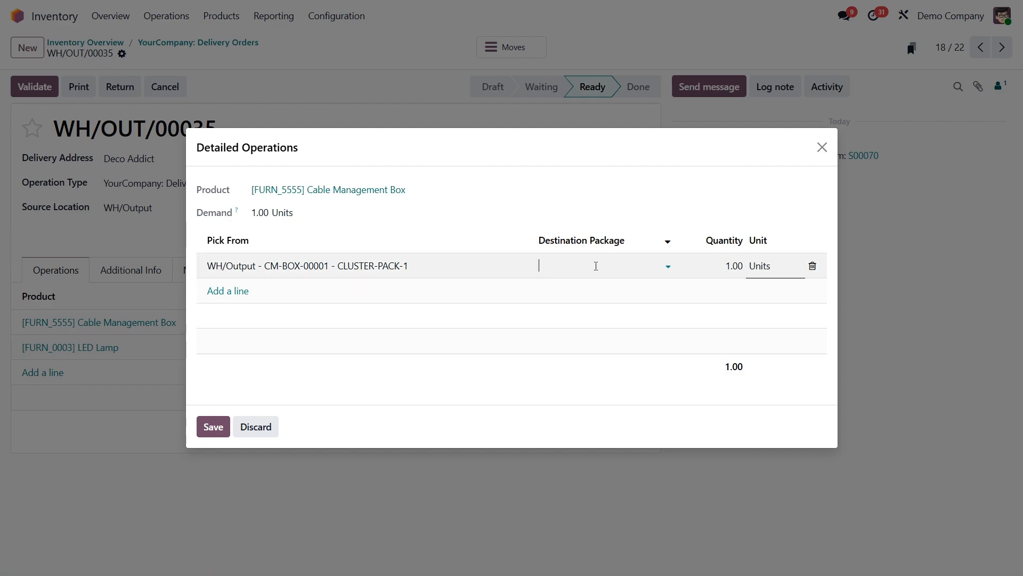
{"action": "left_click", "coordinate": [596, 266]}
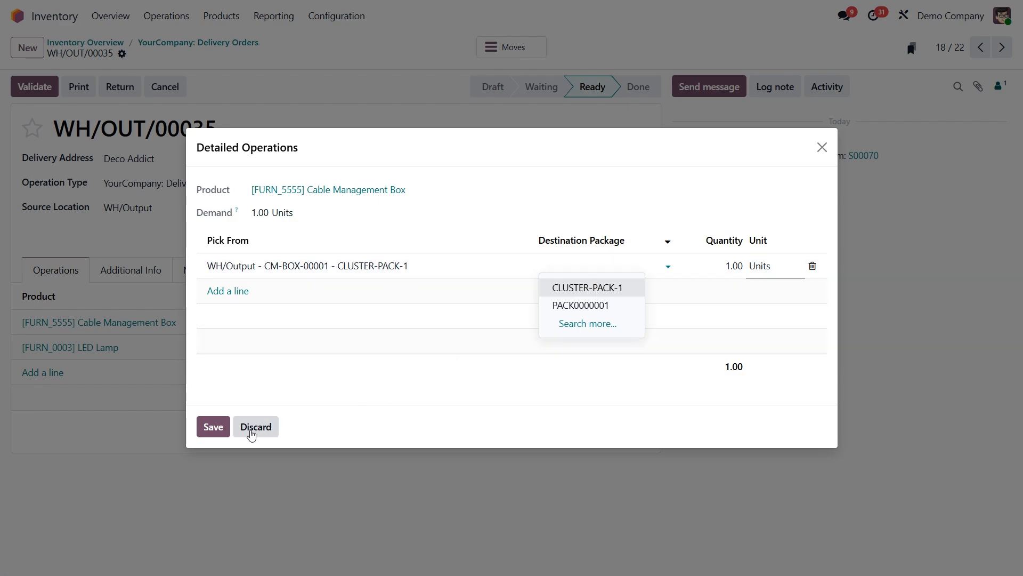
{"action": "left_click", "coordinate": [252, 428]}
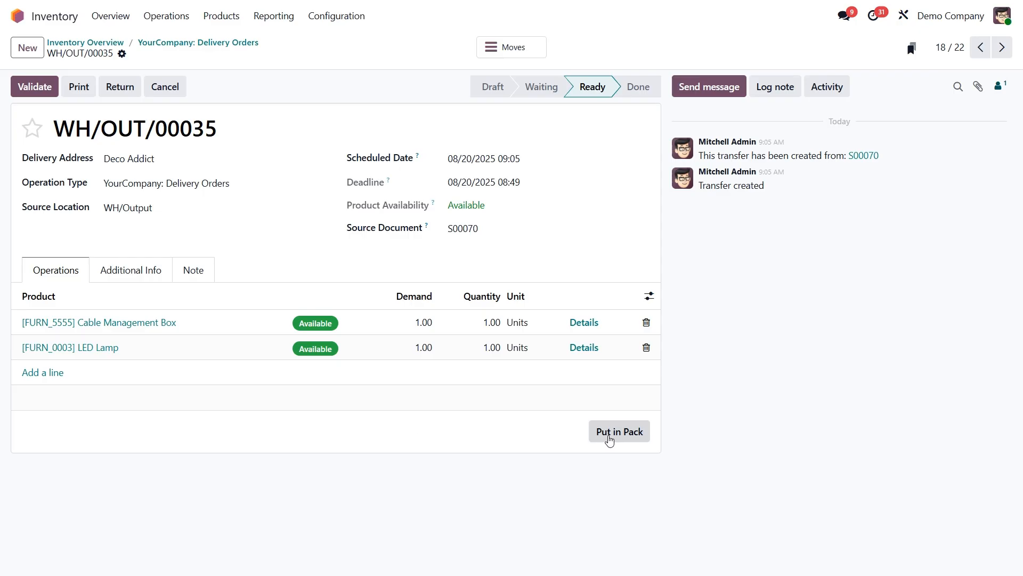
- Put the products of delivery order WH/OUT/00035 in a new pack and open that package's record
{"action": "left_click", "coordinate": [620, 435]}
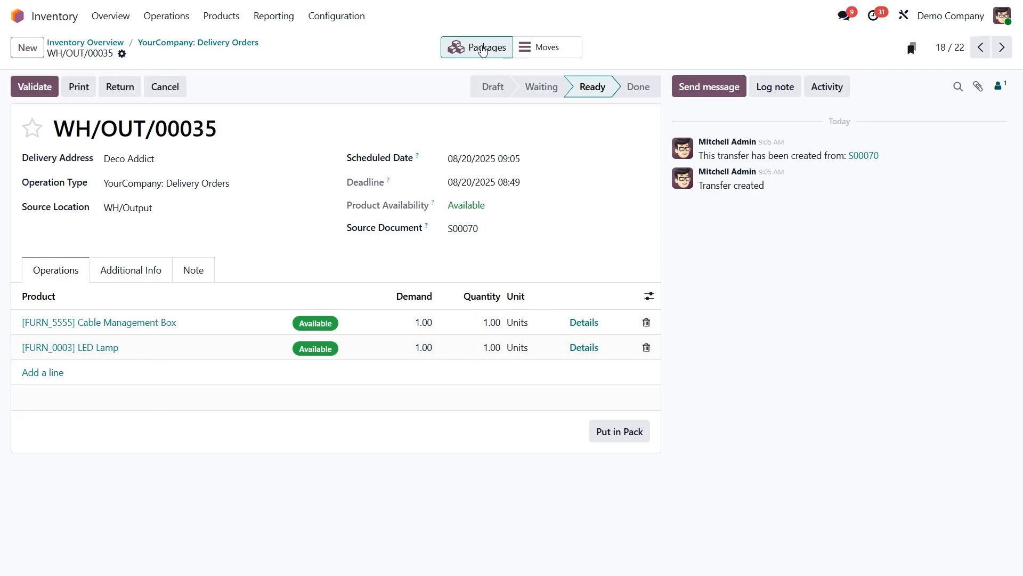
{"action": "left_click", "coordinate": [483, 51]}
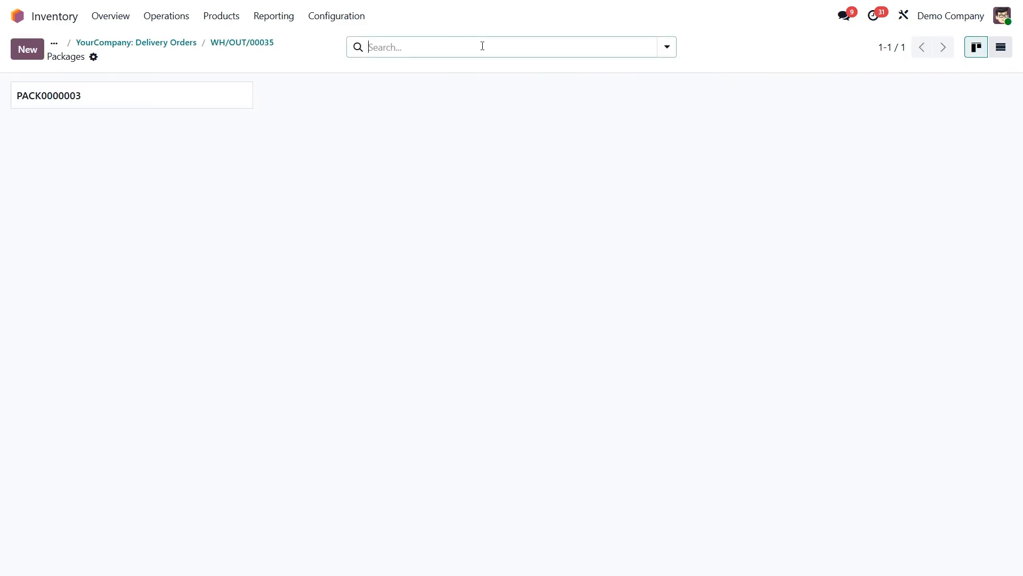
{"action": "left_click", "coordinate": [220, 96]}
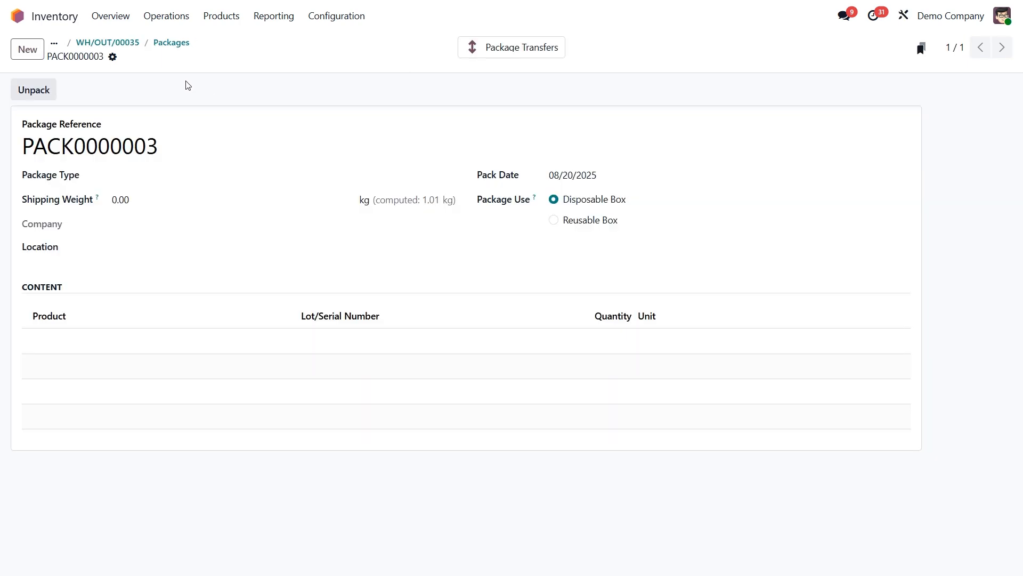
- Return to delivery order WH/OUT/00035 and validate it with SMS confirmation disabled
{"action": "left_click", "coordinate": [120, 46]}
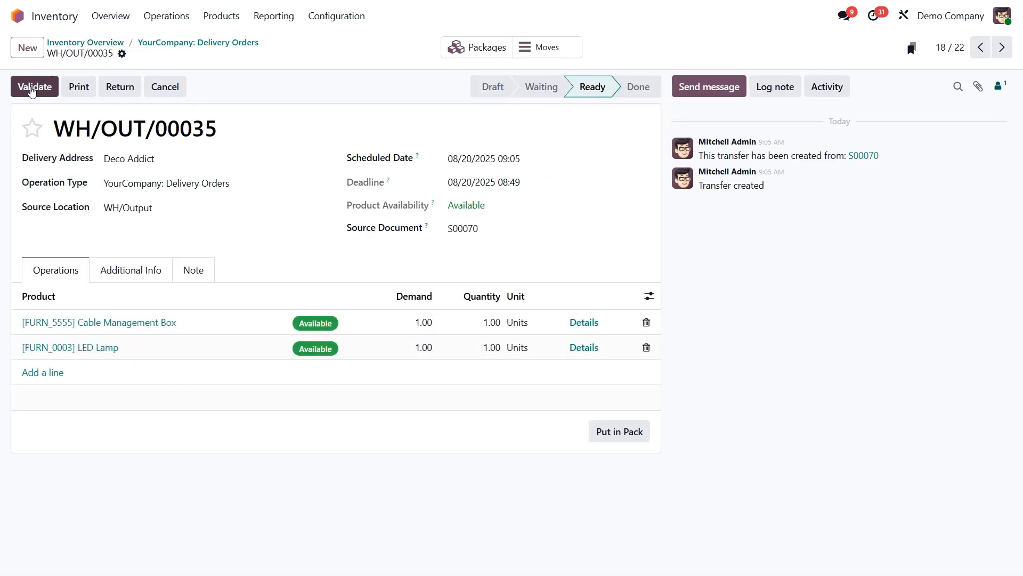
{"action": "left_click", "coordinate": [35, 88]}
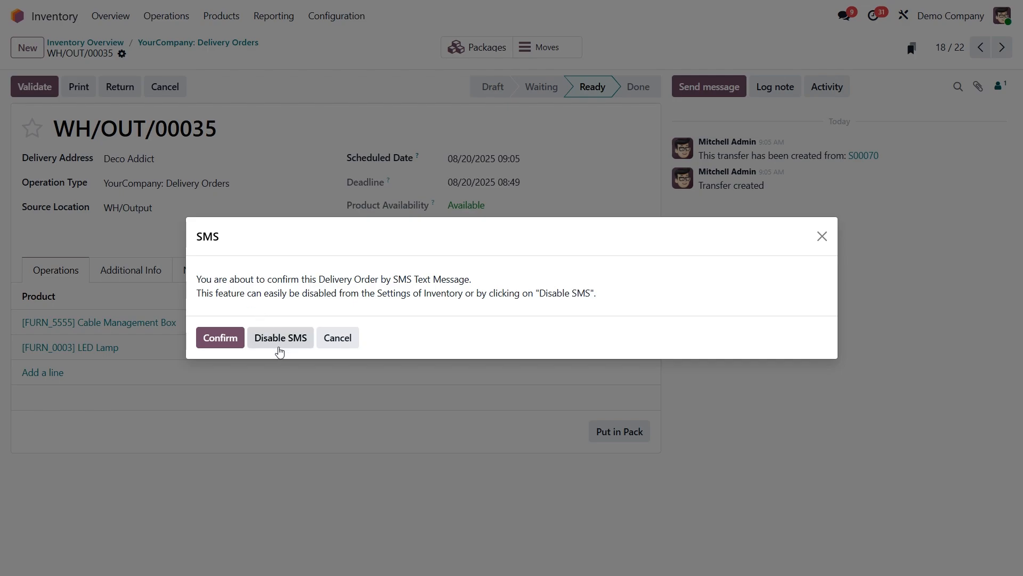
{"action": "left_click", "coordinate": [279, 344]}
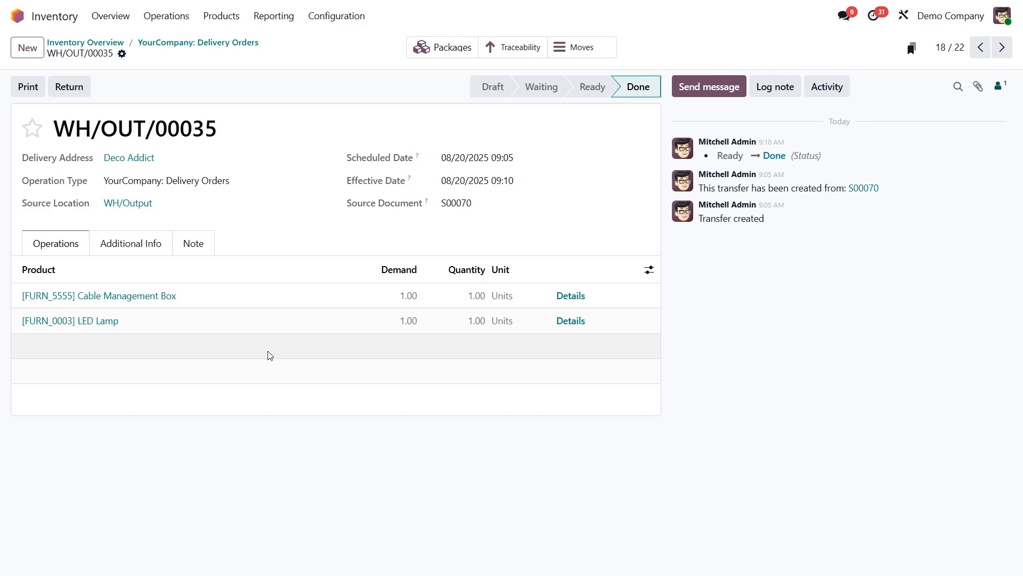
- Group the moves history by Destination Package and expand the CLUSTER-PACK-3 and PACK0000003 groups to examine their product moves
{"action": "left_click", "coordinate": [273, 16]}
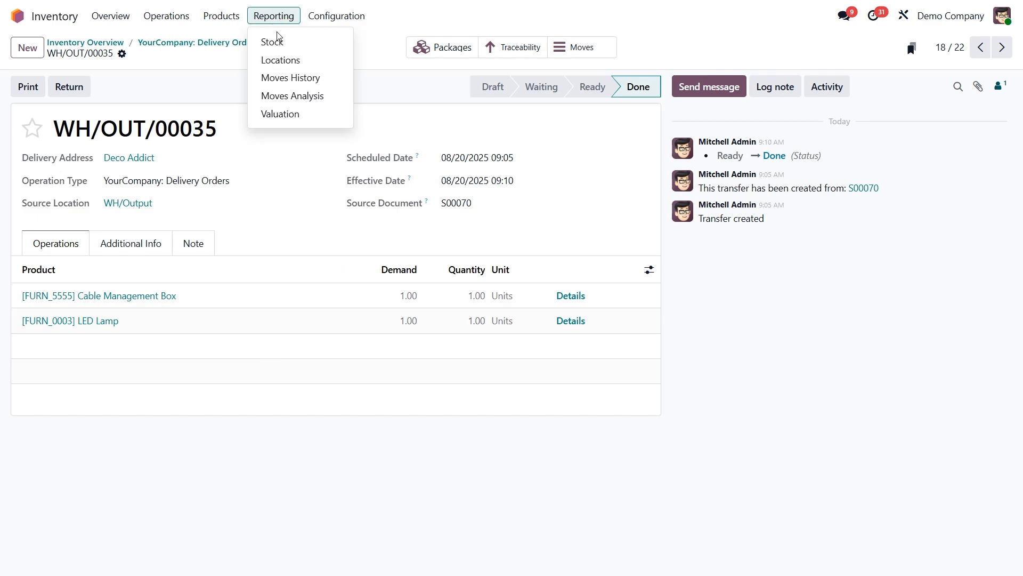
{"action": "left_click", "coordinate": [279, 77]}
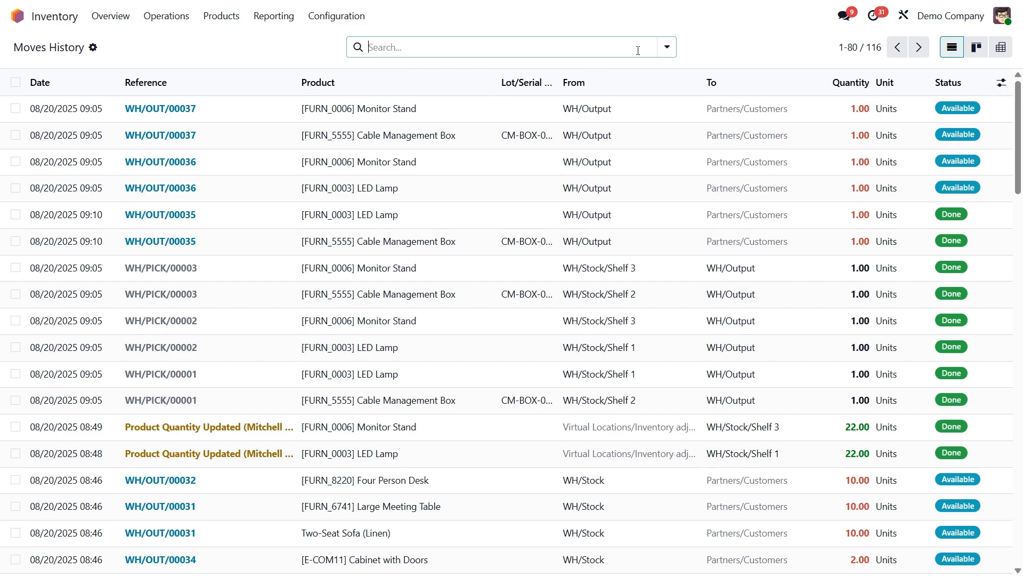
{"action": "left_click", "coordinate": [667, 47]}
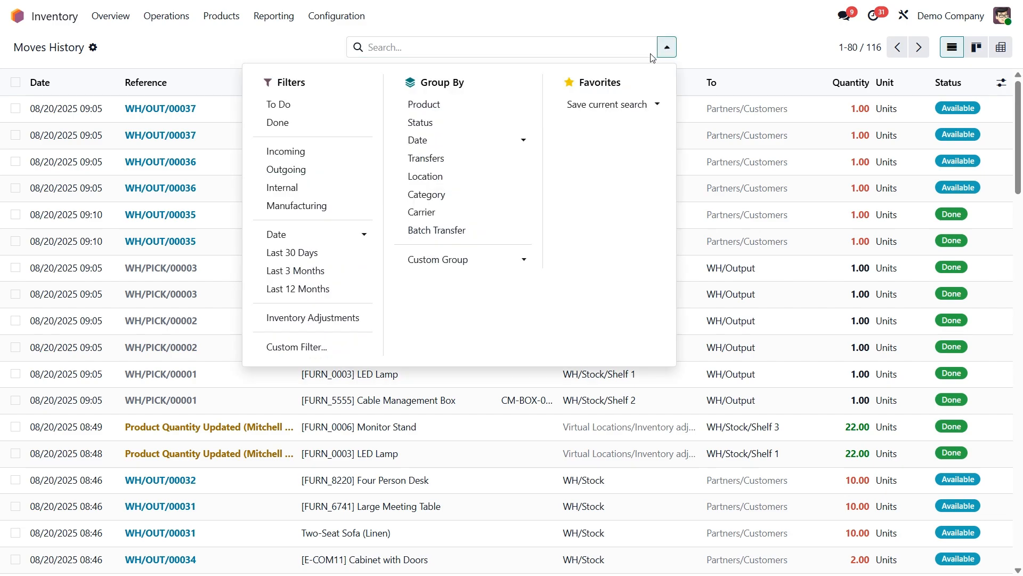
{"action": "left_click", "coordinate": [439, 267]}
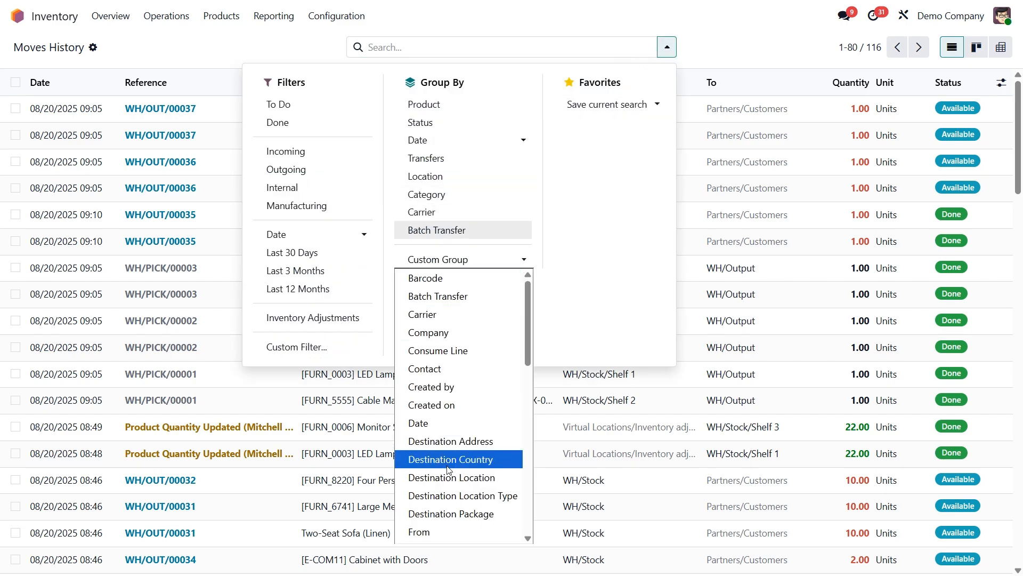
{"action": "left_click", "coordinate": [471, 511]}
{"action": "left_click", "coordinate": [472, 512]}
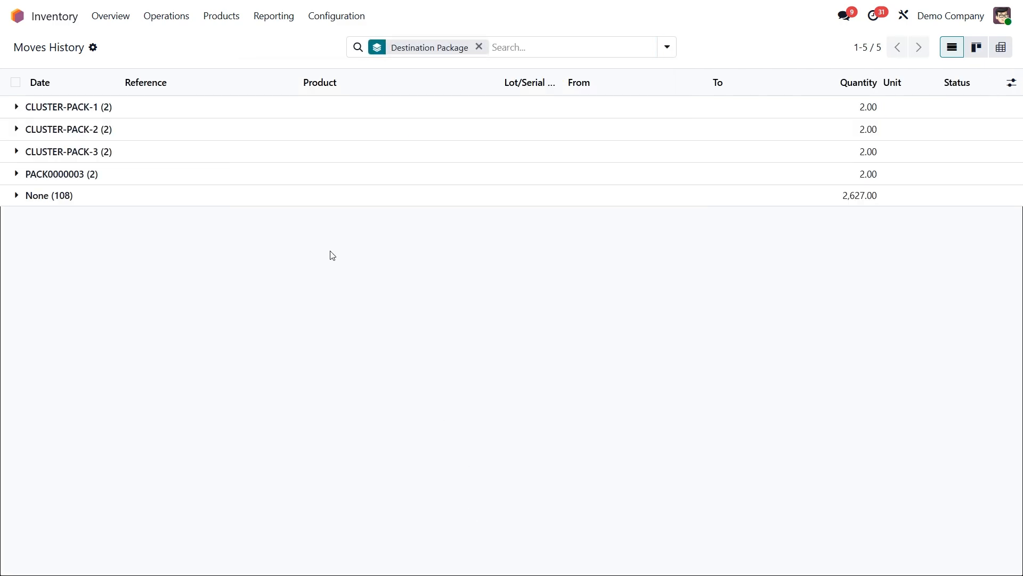
{"action": "left_click", "coordinate": [223, 153]}
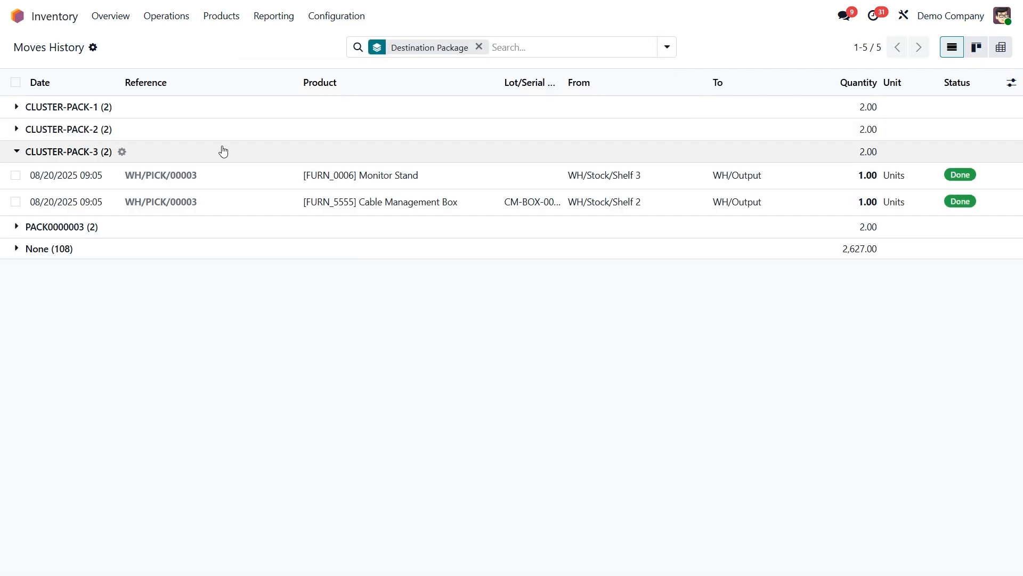
{"action": "left_click", "coordinate": [199, 232]}
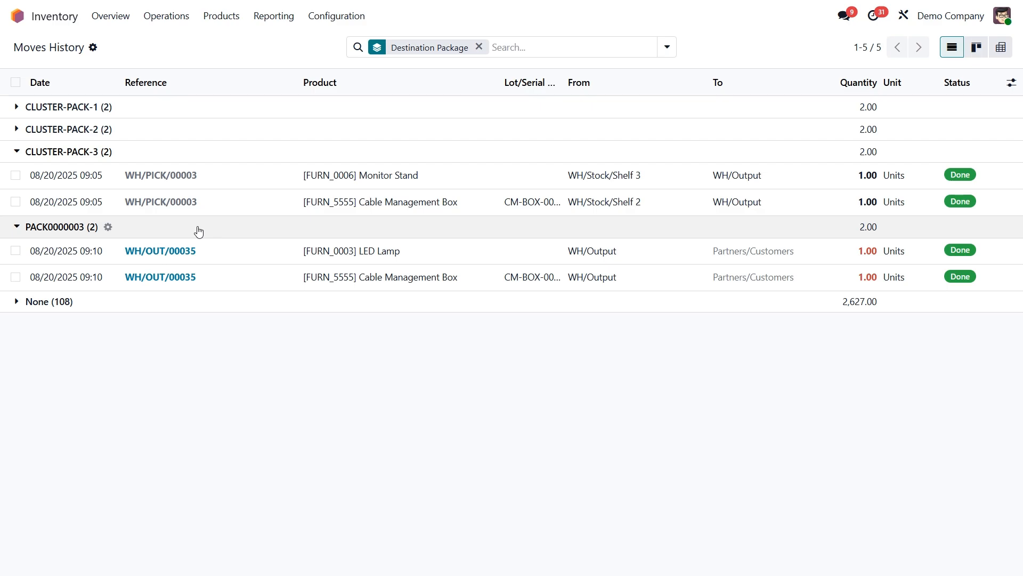